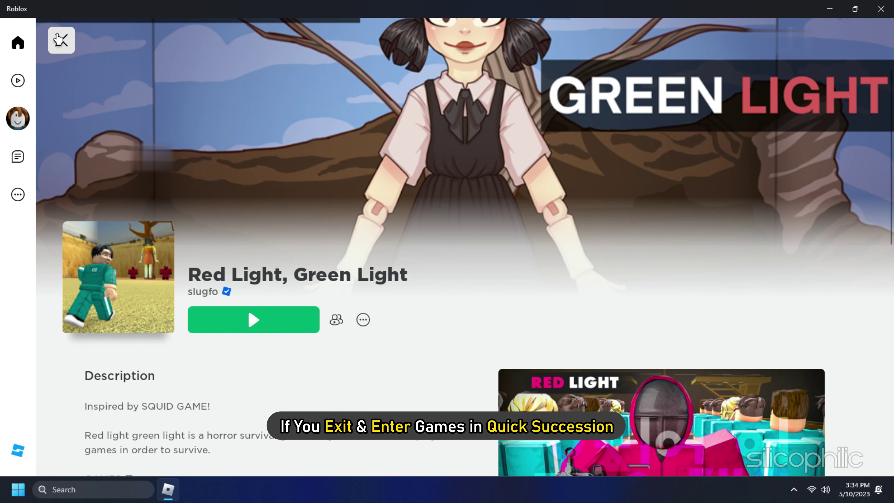
# - Leave Red Light, Green Light, briefly join Zombie Uprising, then start joining Red Light, Green Light again
pyautogui.click(58, 38)
pyautogui.click(229, 315)
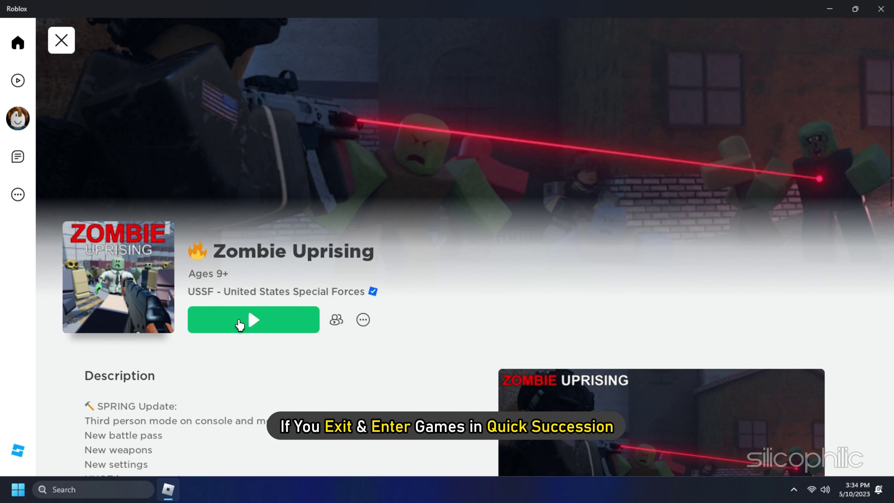
pyautogui.click(239, 321)
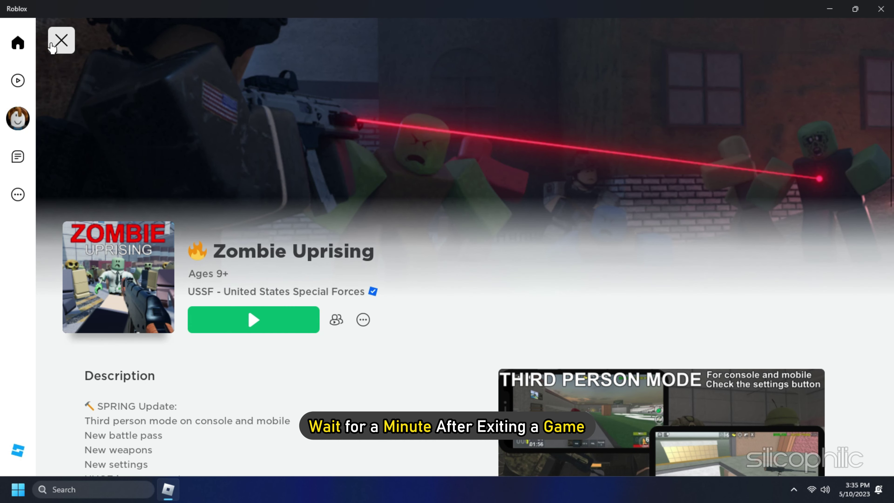
pyautogui.click(60, 41)
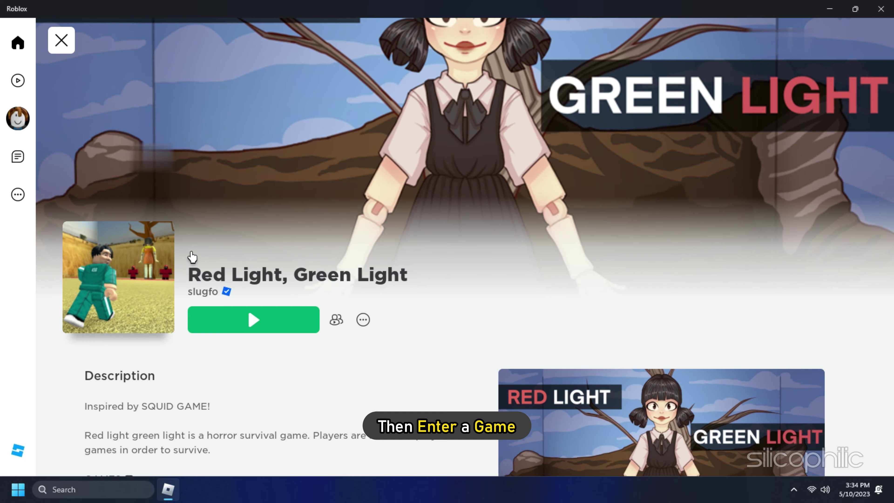
pyautogui.click(256, 329)
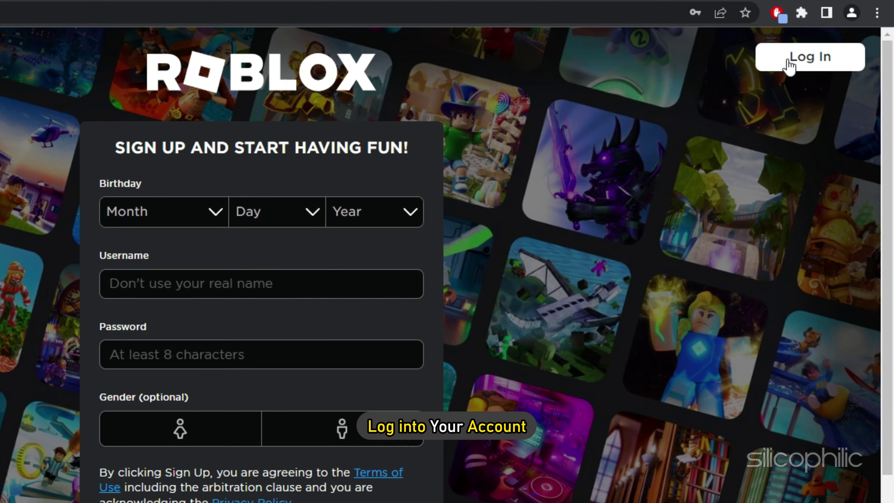
# - Sign in to roblox.com and go to the account's Security settings
pyautogui.click(789, 60)
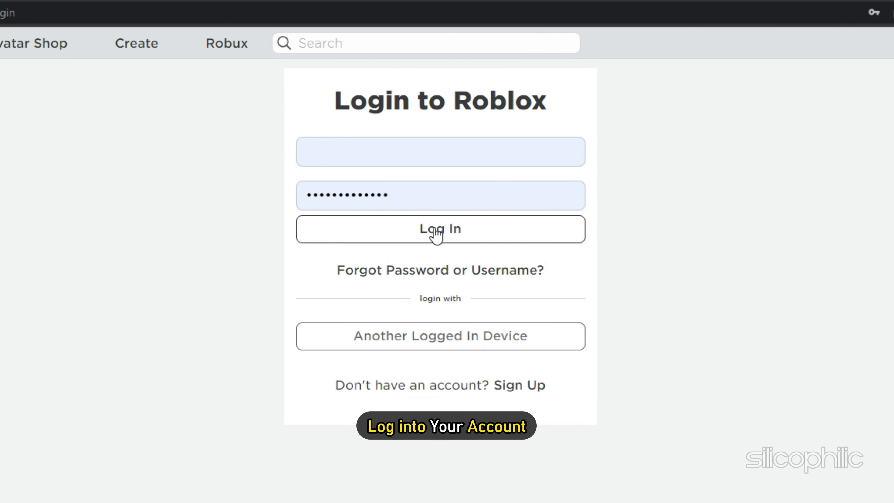
pyautogui.click(437, 232)
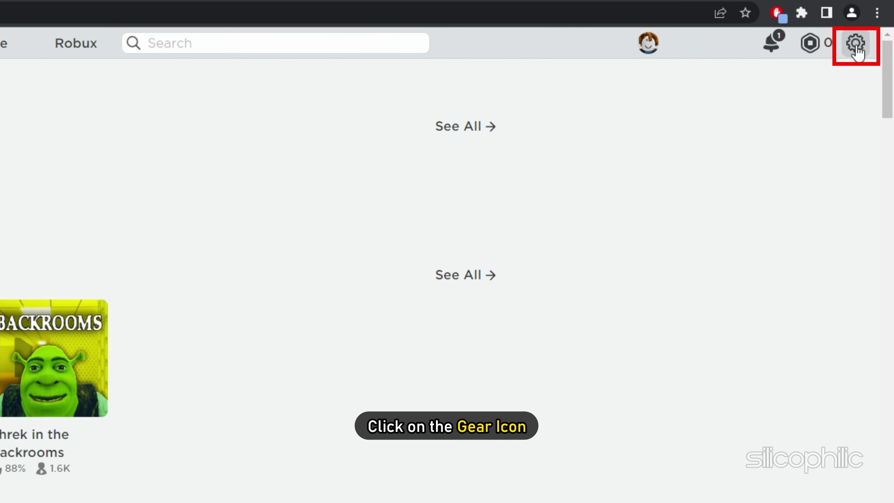
pyautogui.click(857, 44)
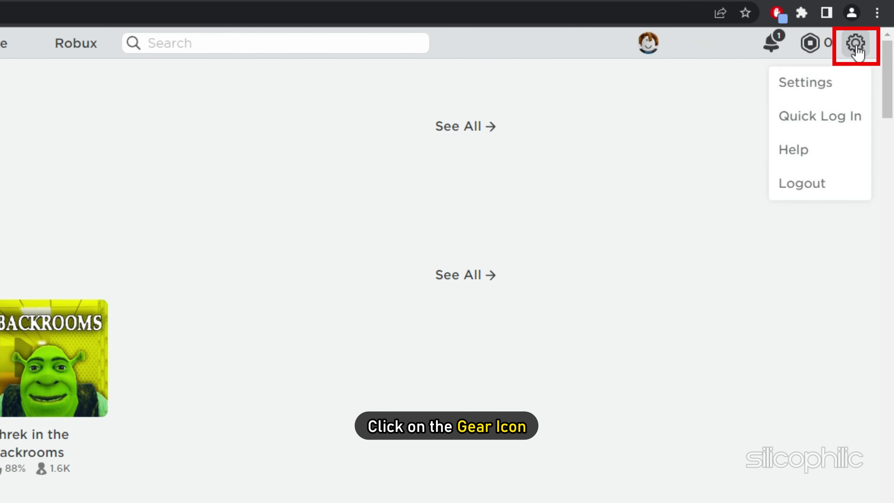
pyautogui.click(803, 85)
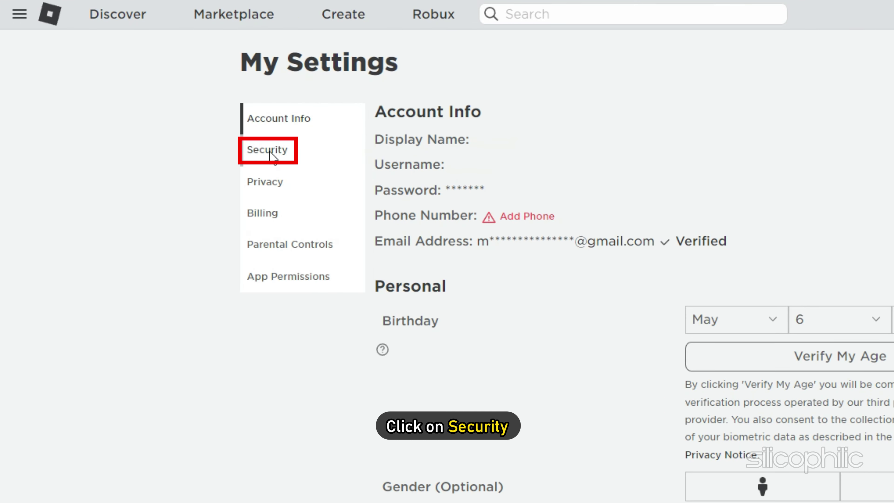
pyautogui.click(271, 155)
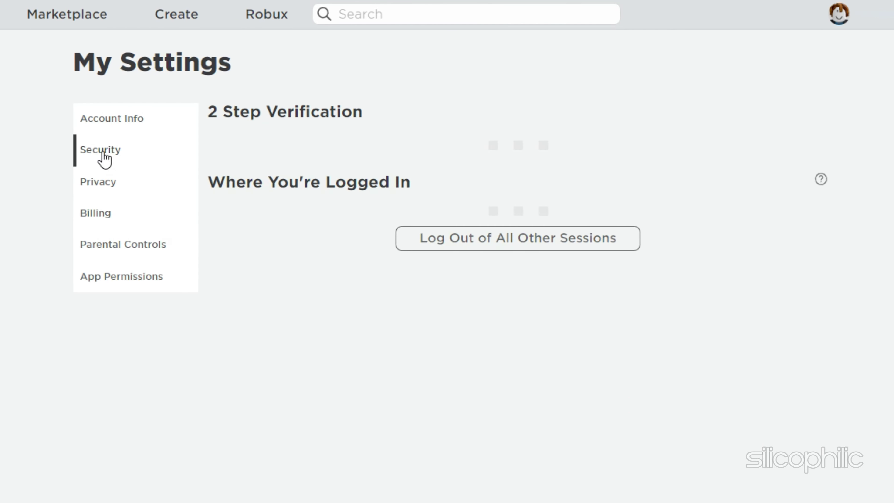
# - Log out of all other sessions and confirm the logout
pyautogui.scroll(-10, 619, 169)
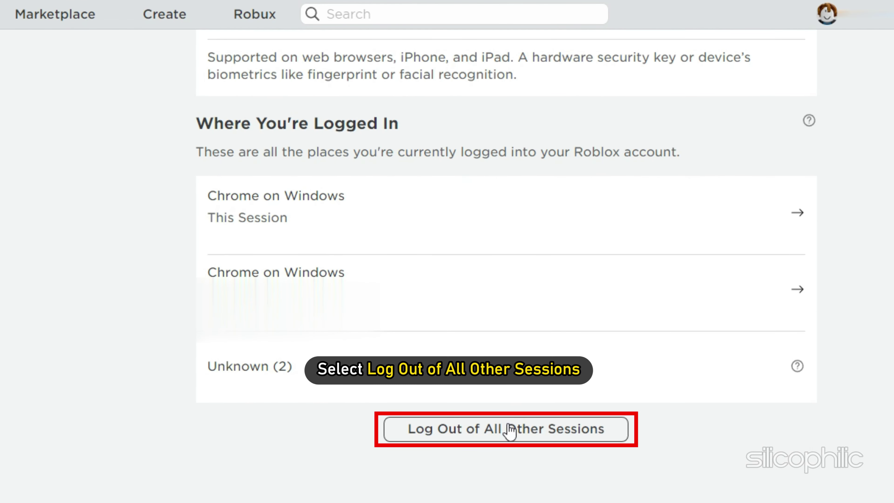
pyautogui.click(511, 434)
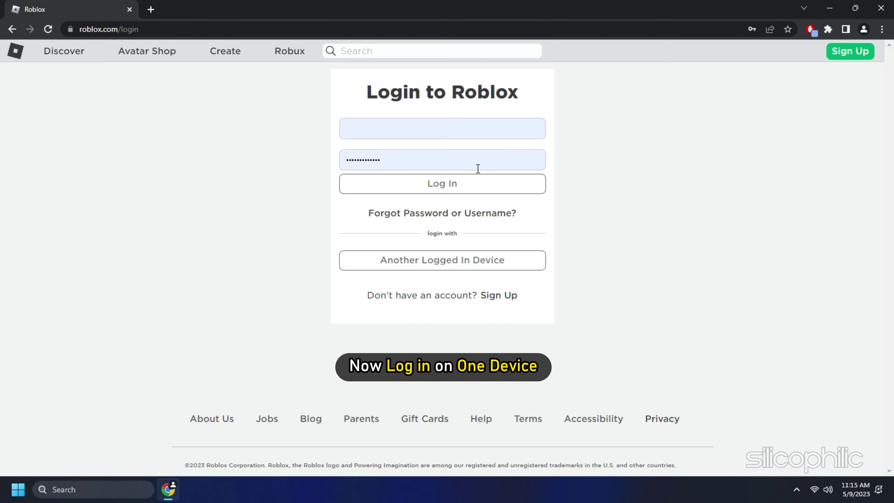
pyautogui.click(477, 182)
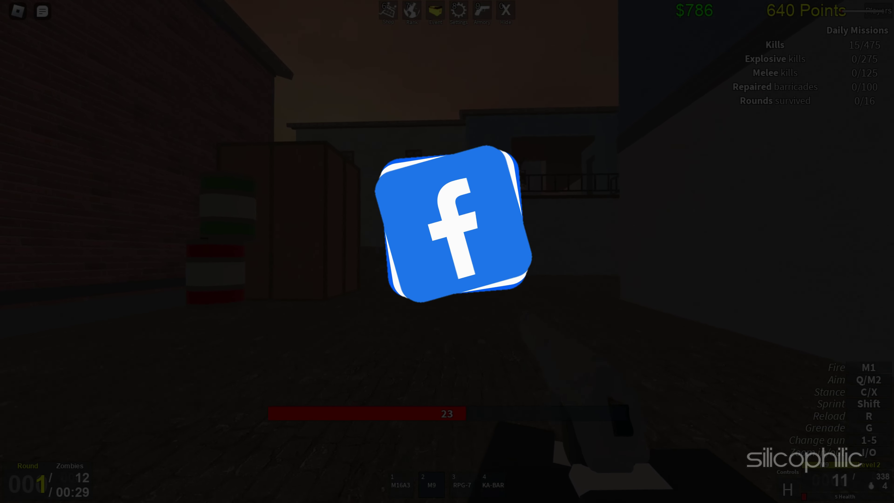
# - Shoot the approaching zombies with the M9 pistol, reloading with R when it runs empty
pyautogui.click(448, 252)
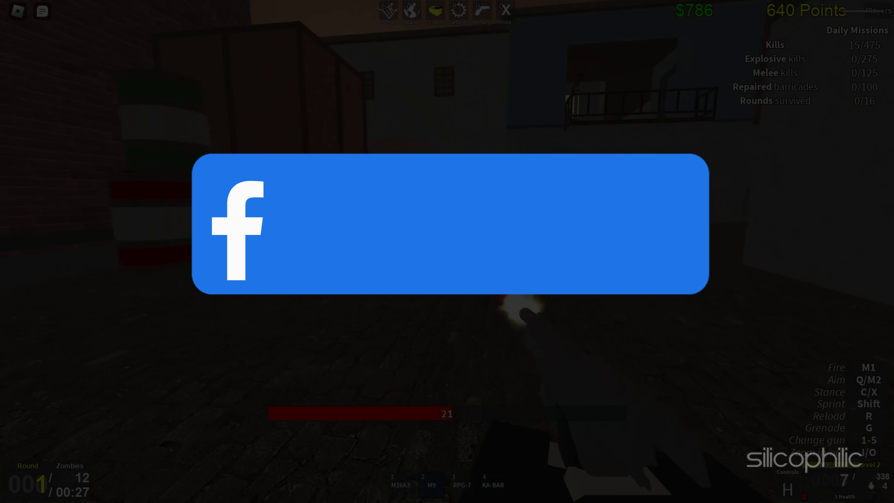
pyautogui.click(447, 251)
pyautogui.click(447, 252)
pyautogui.click(447, 251)
pyautogui.click(447, 251)
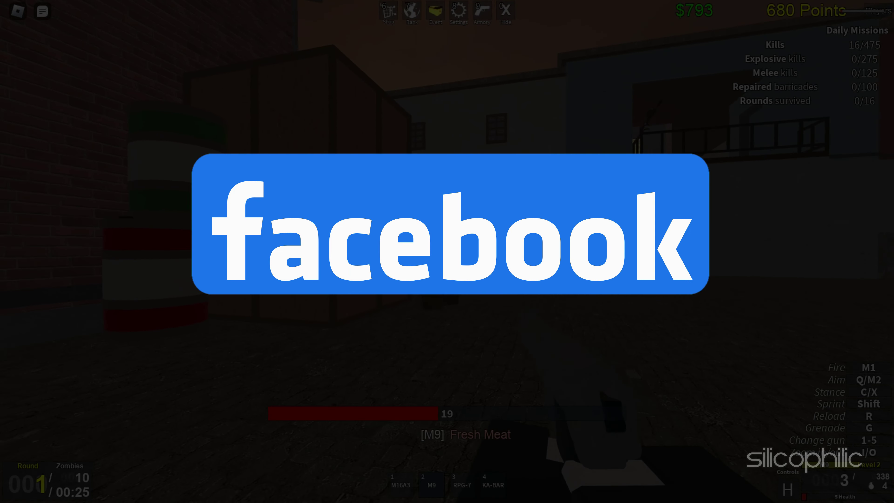
pyautogui.press('r')
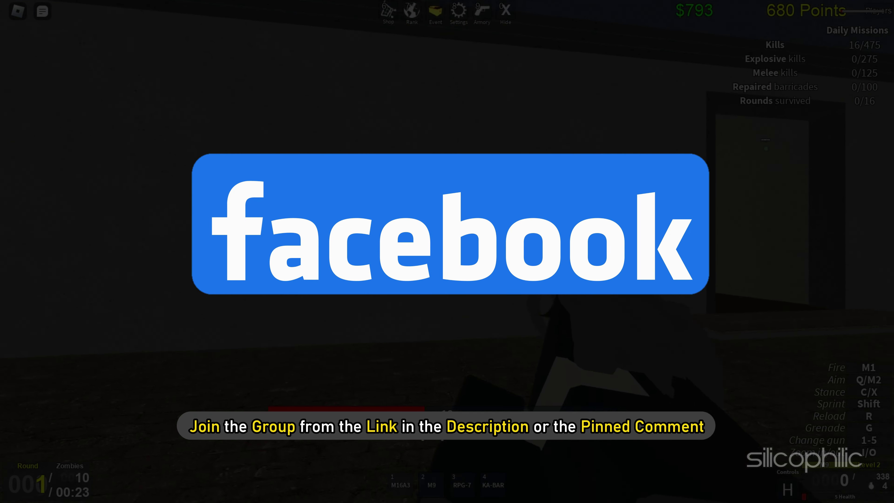
pyautogui.click(447, 251)
pyautogui.click(447, 251)
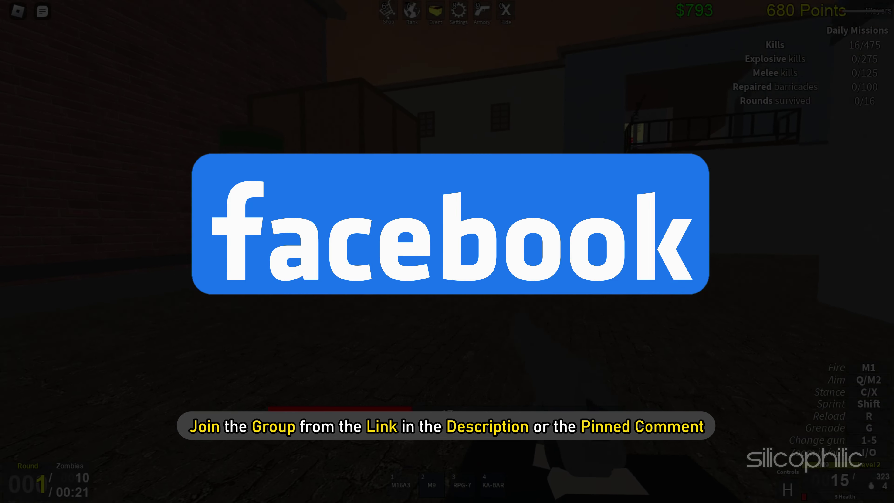
pyautogui.click(447, 252)
pyautogui.click(447, 252)
pyautogui.click(448, 252)
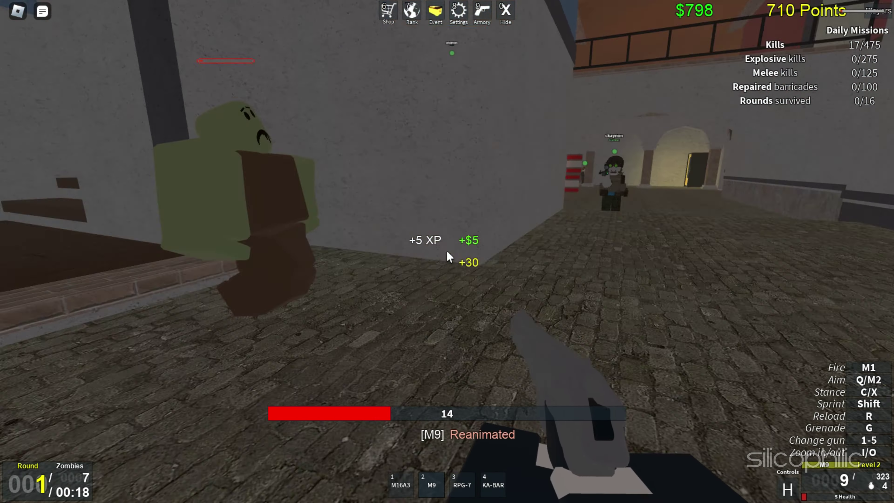
pyautogui.click(447, 250)
pyautogui.click(446, 250)
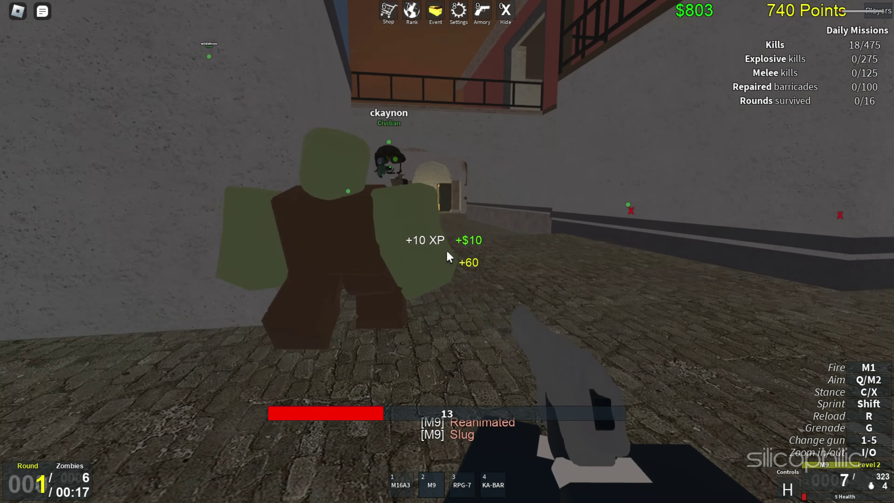
pyautogui.click(447, 251)
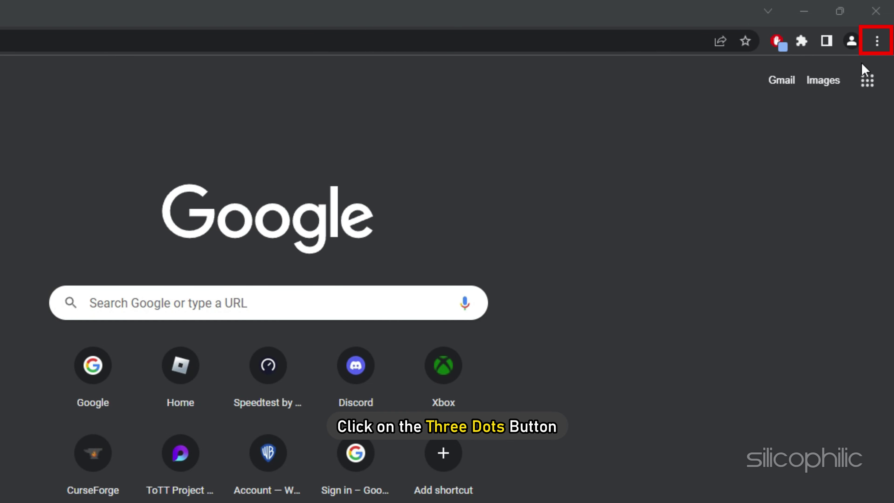
# - Clear Chrome's history, cookies and cached images and files with the time range set to All time
pyautogui.click(878, 41)
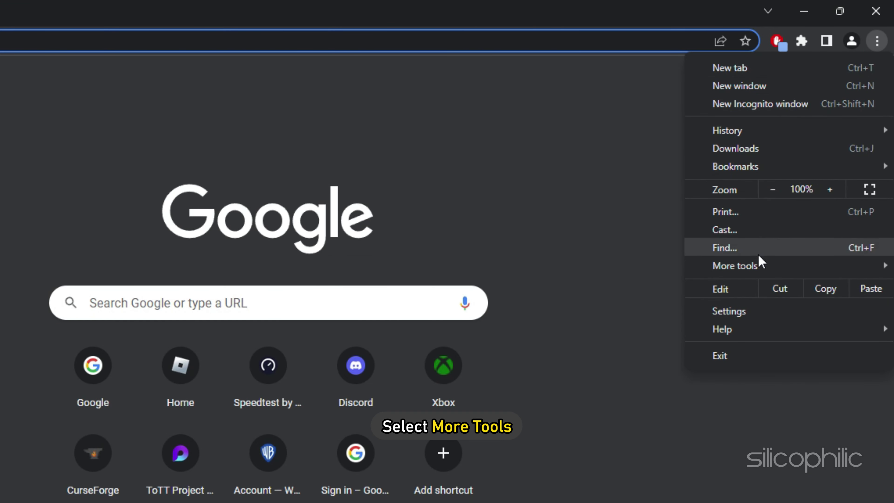
pyautogui.moveTo(759, 267)
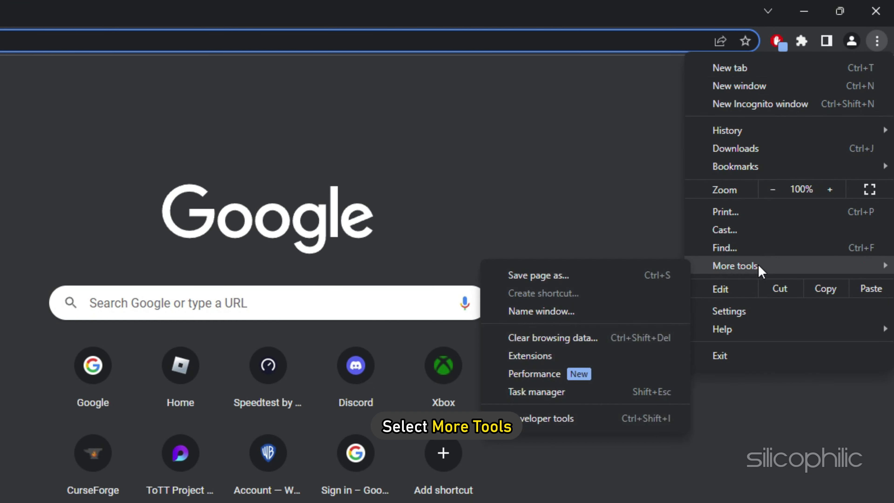
pyautogui.click(556, 339)
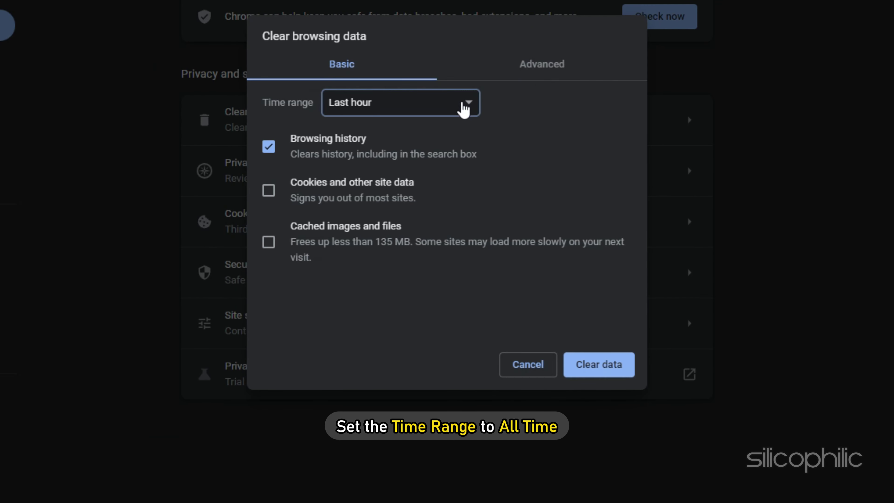
pyautogui.click(458, 109)
pyautogui.click(361, 175)
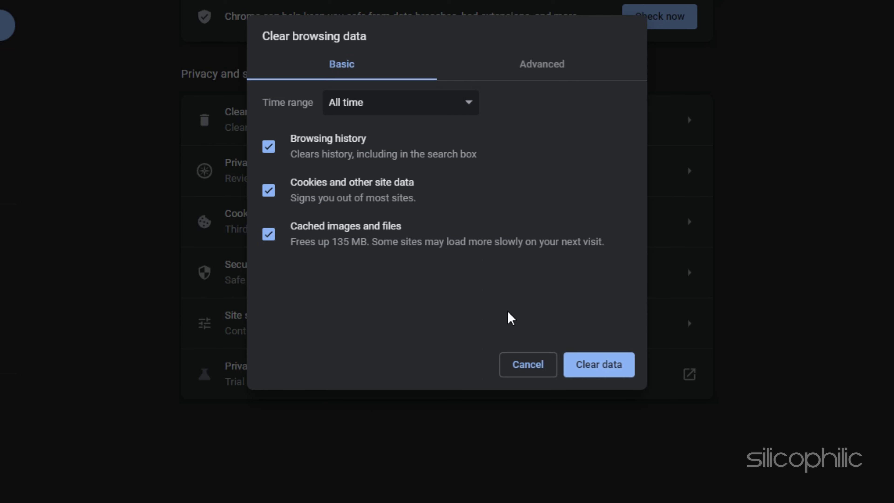
pyautogui.click(599, 365)
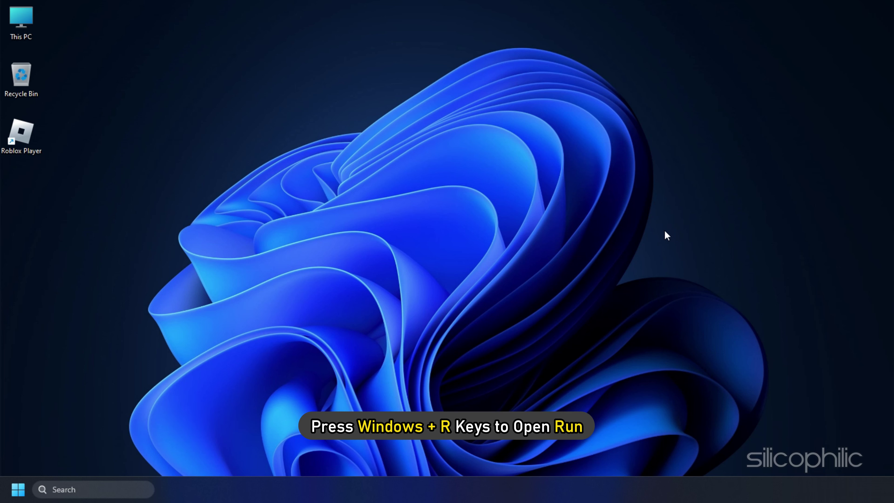
# - Run %localappdata% from the Run dialog to reach the AppData\Local folder
pyautogui.press('super+r')
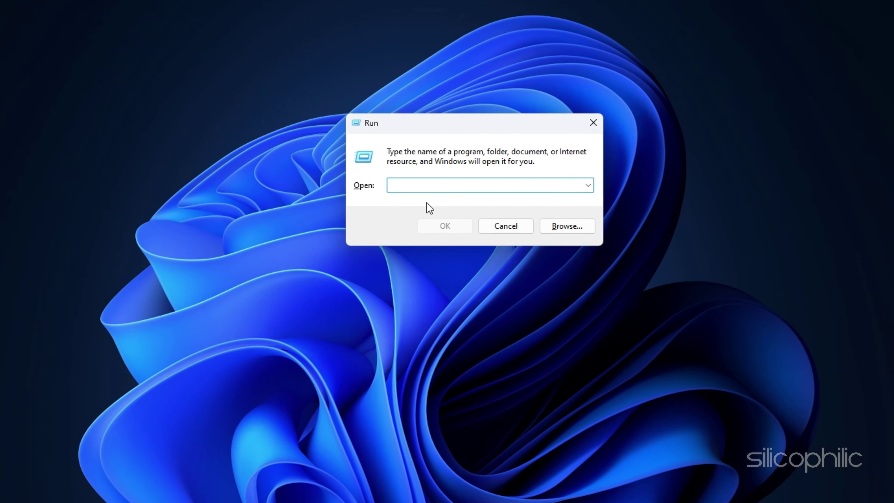
pyautogui.write('%locala')
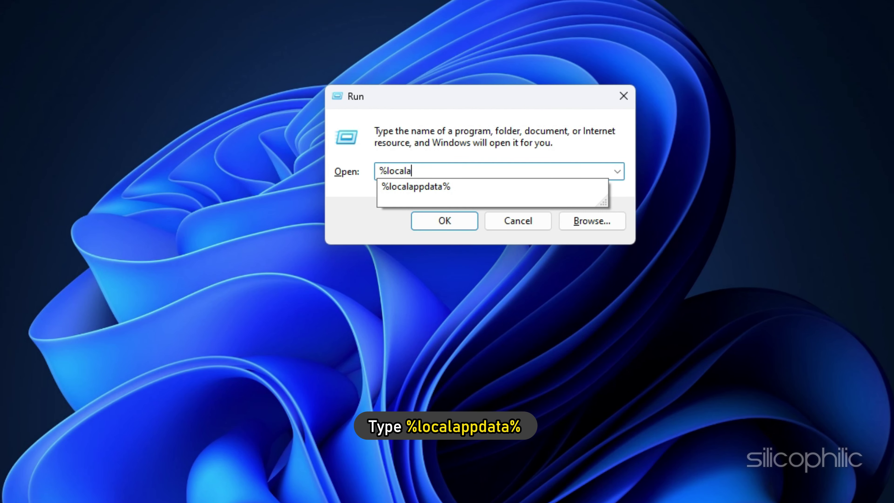
pyautogui.write('ppdata%')
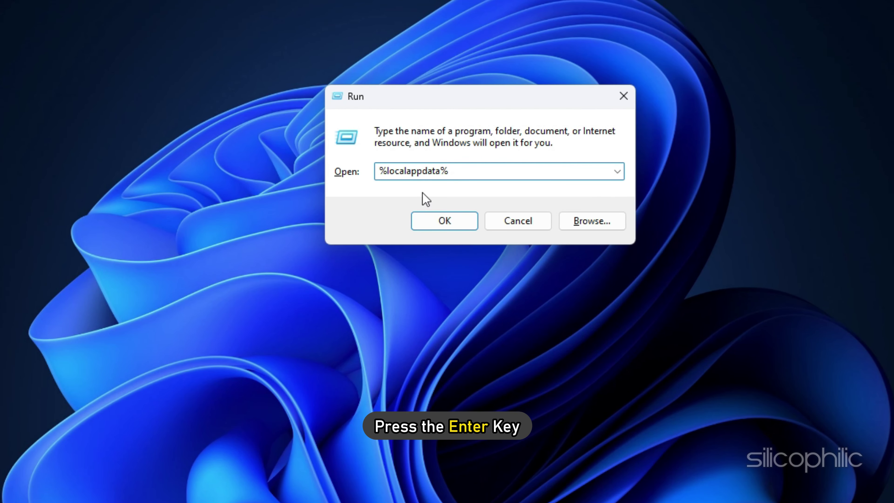
pyautogui.press('Return')
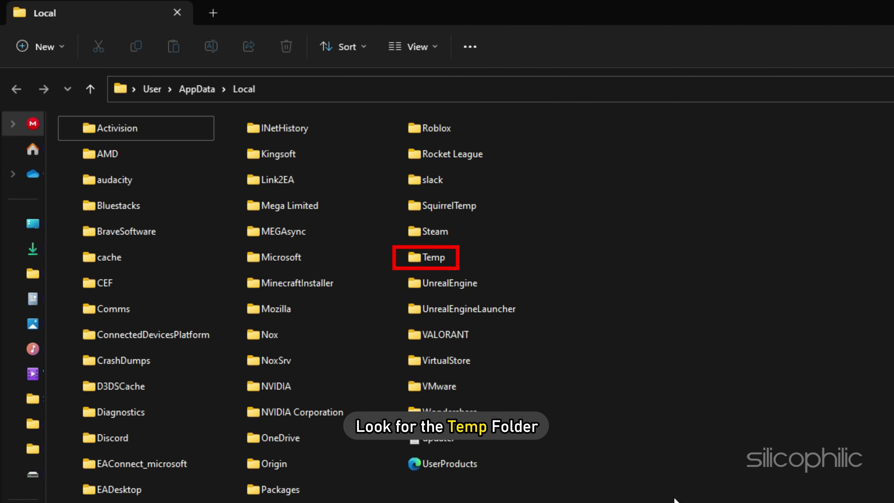
# - Go into the Temp folder and delete the Roblox folder there
pyautogui.doubleClick(432, 259)
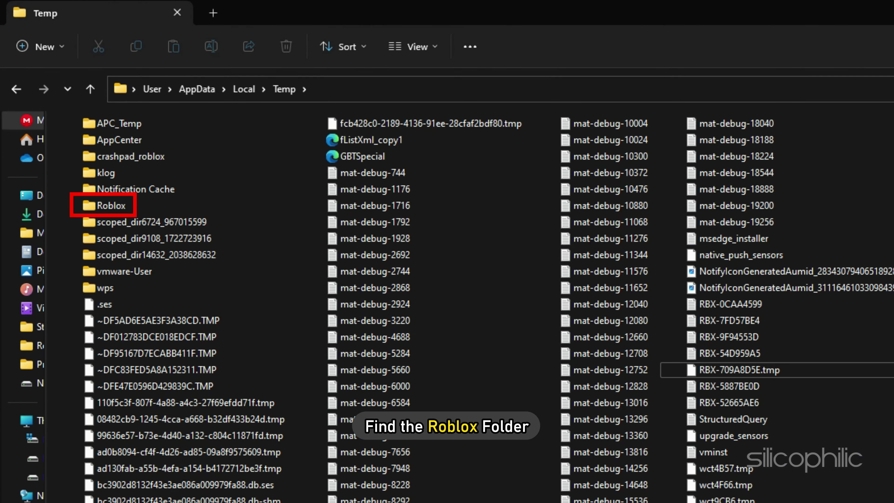
pyautogui.rightClick(99, 212)
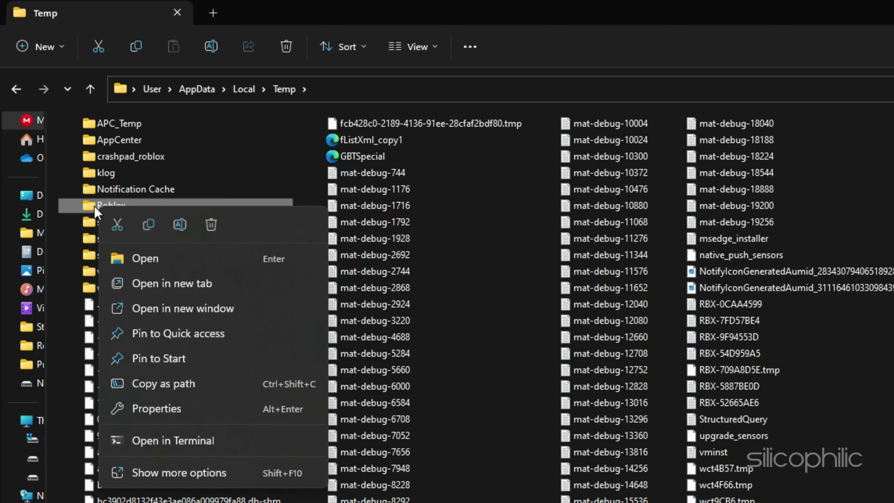
pyautogui.click(211, 225)
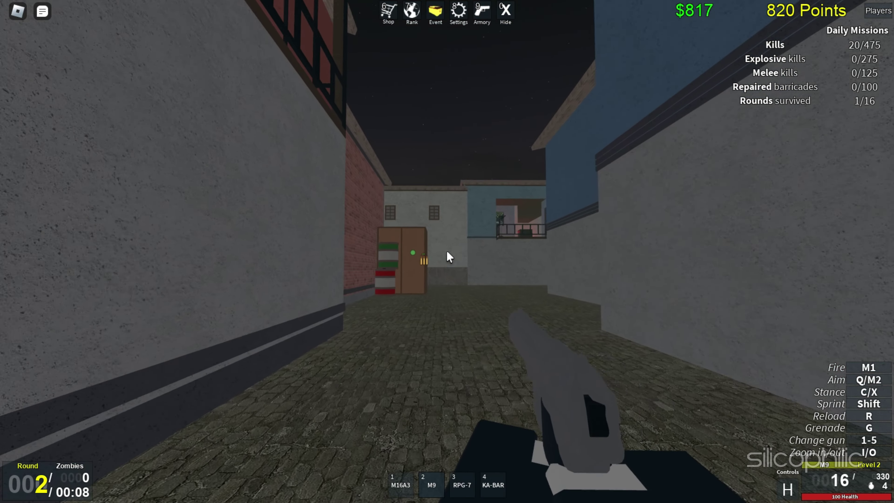
# - Walk forward and to the right with W and D up to the white building's doorway
pyautogui.press('w')
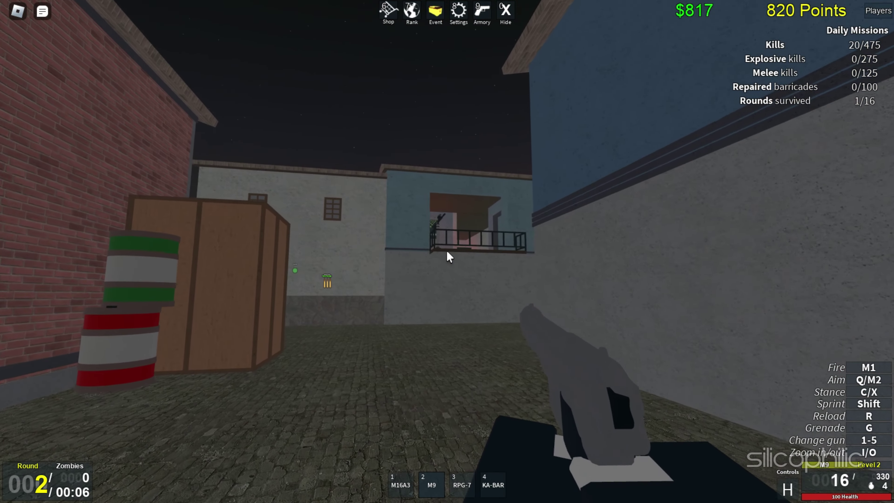
pyautogui.press('d')
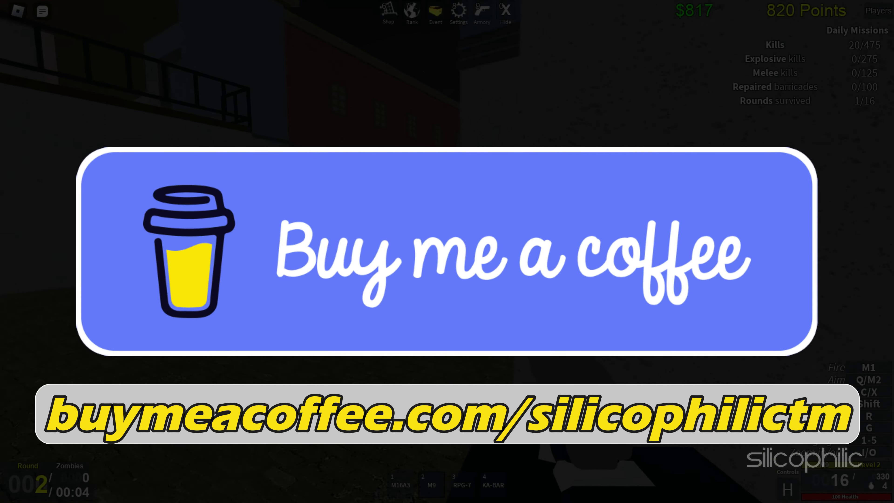
pyautogui.press('d')
pyautogui.press('w')
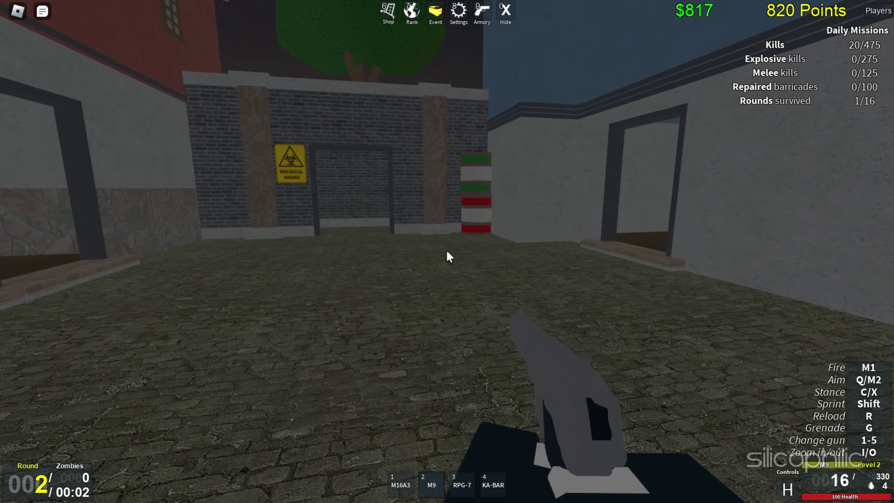
pyautogui.press('w')
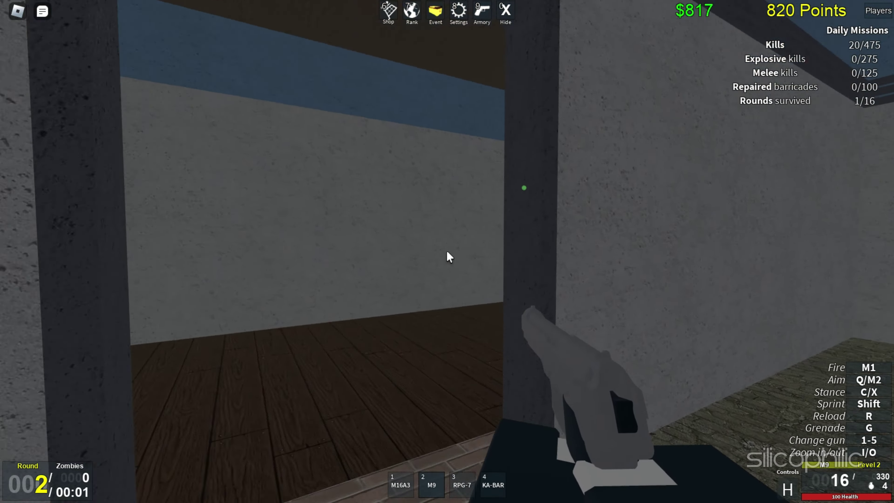